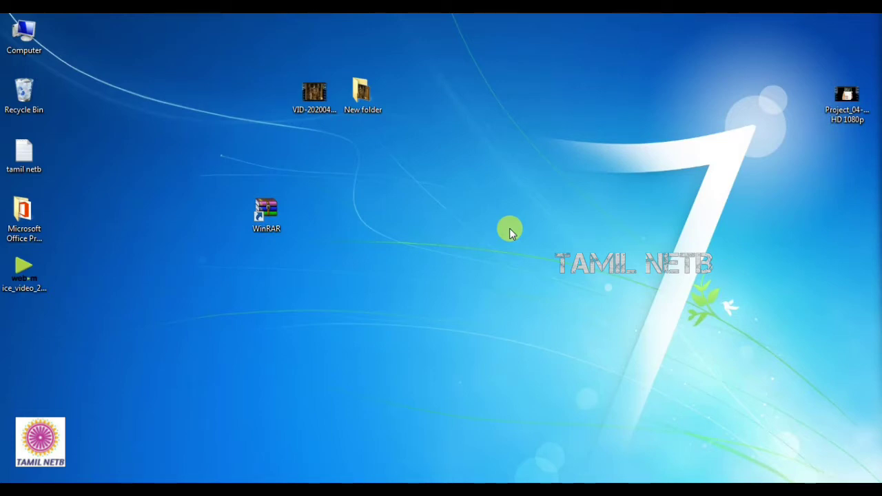
Step: Start a new VID-20200418-WA0006.rar archive of the video and open its password dialog
left_click(322, 102)
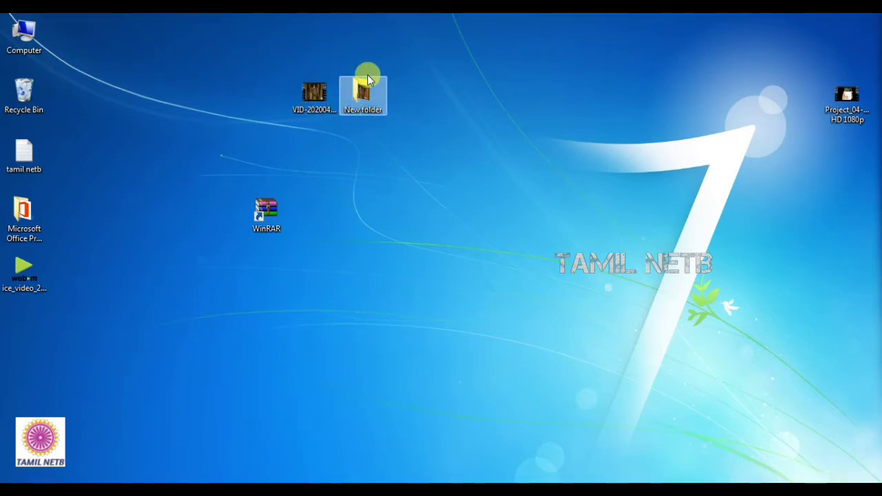
right_click(310, 98)
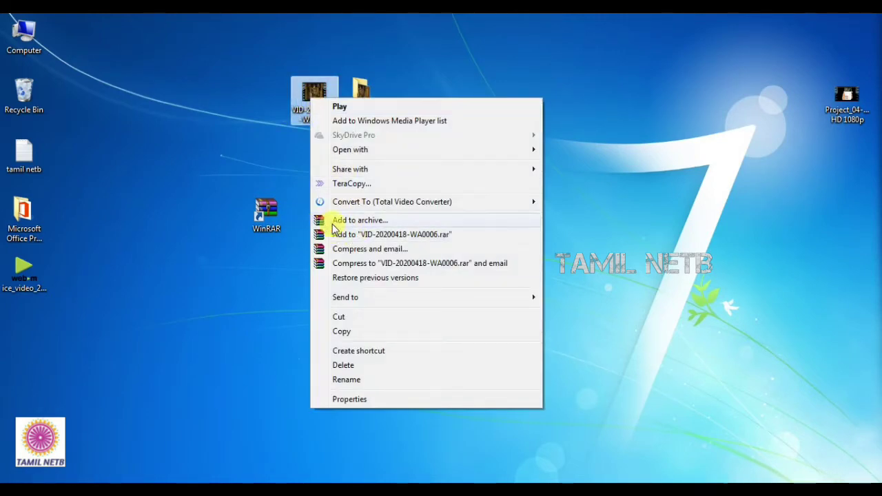
left_click(358, 221)
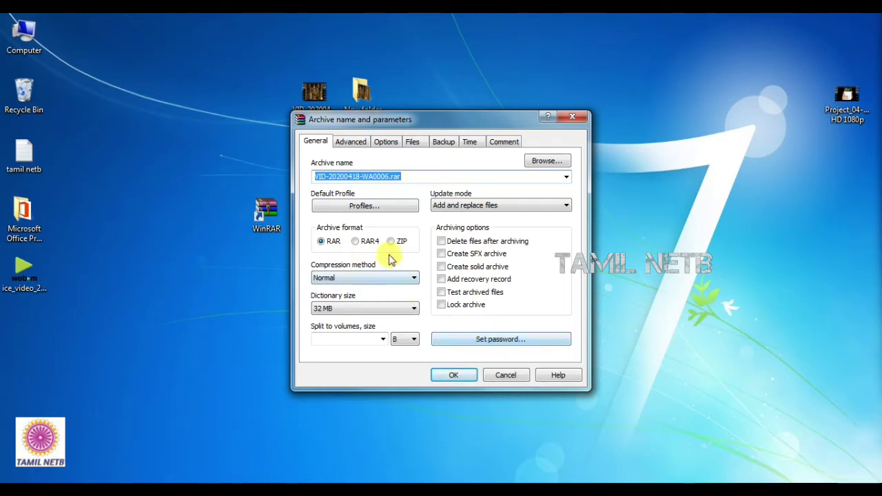
left_click(489, 338)
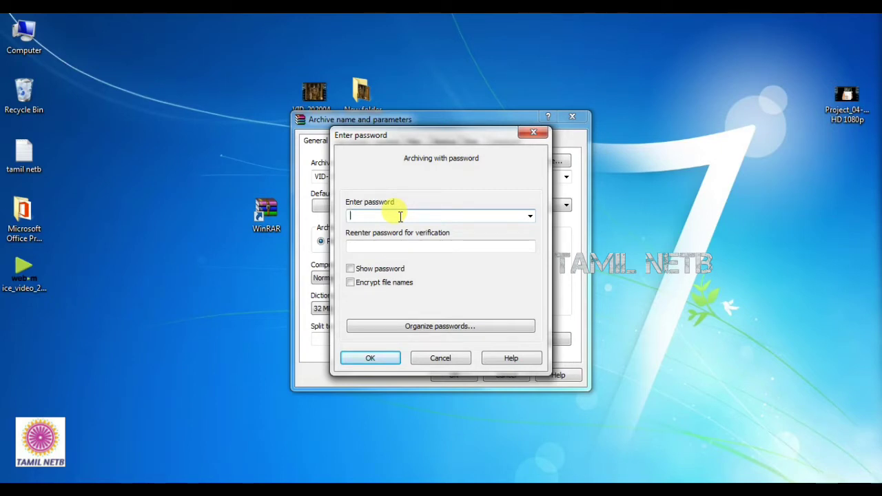
Step: Enter and re-enter the archive password, verify it, and create VID-20200418-WA0006.rar
type("••")
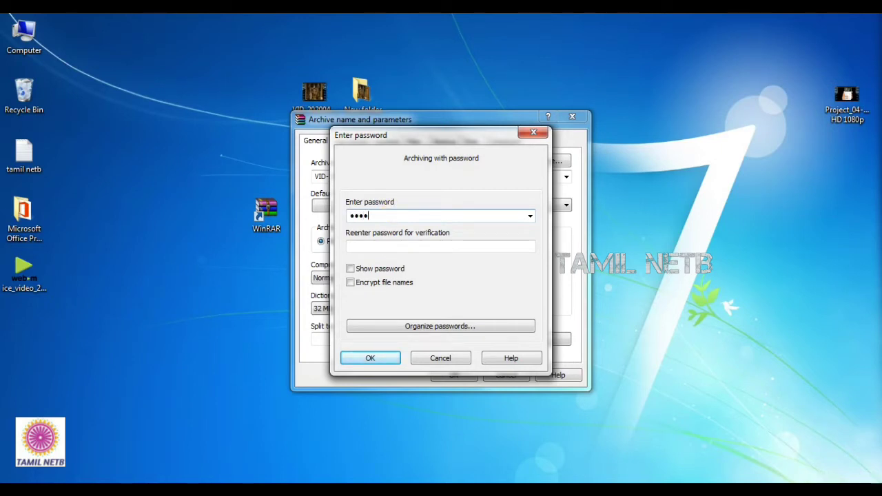
type("••")
left_click(413, 244)
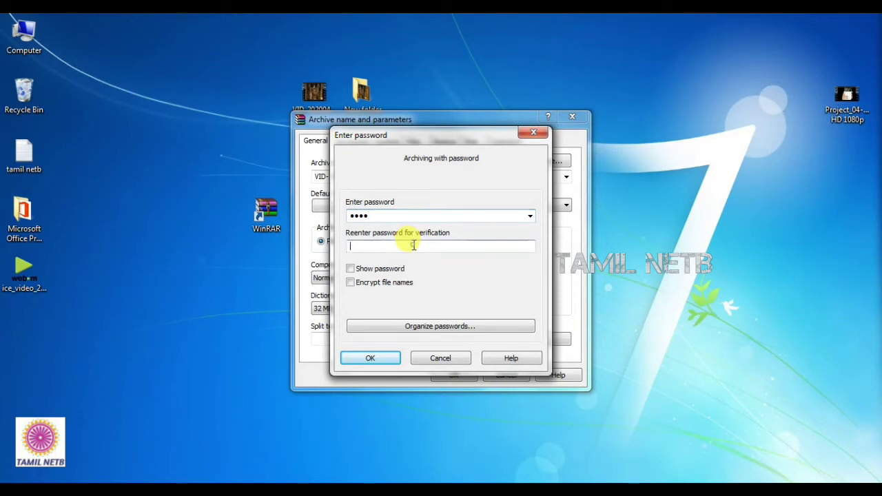
type("••")
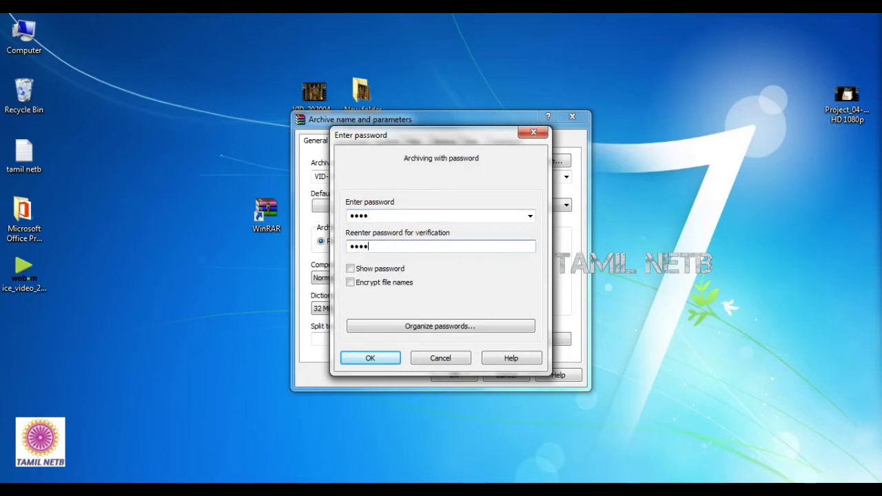
left_click(351, 268)
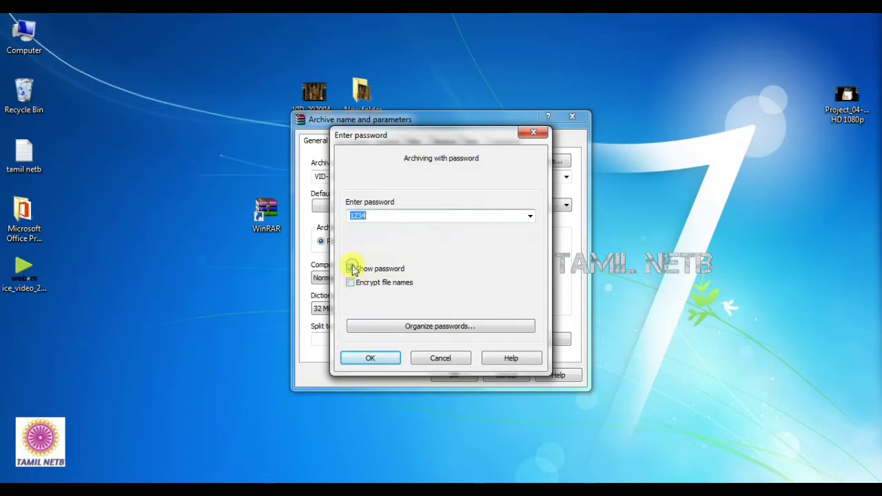
left_click(351, 269)
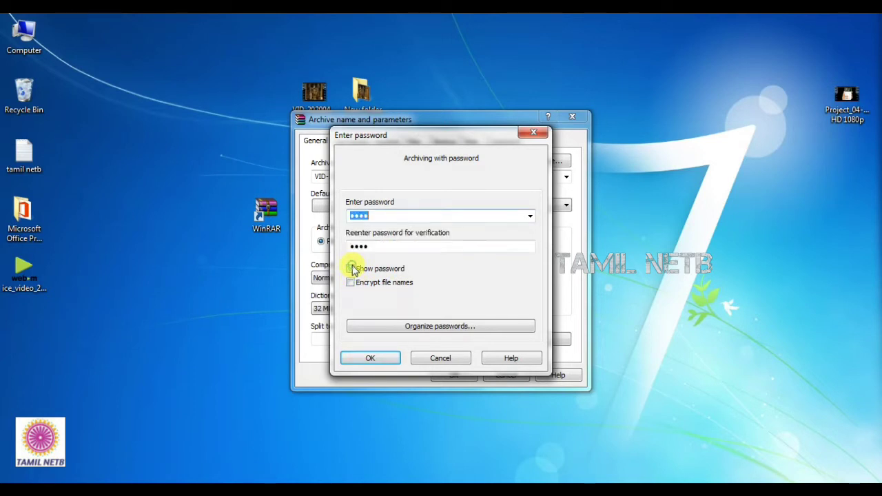
left_click(390, 364)
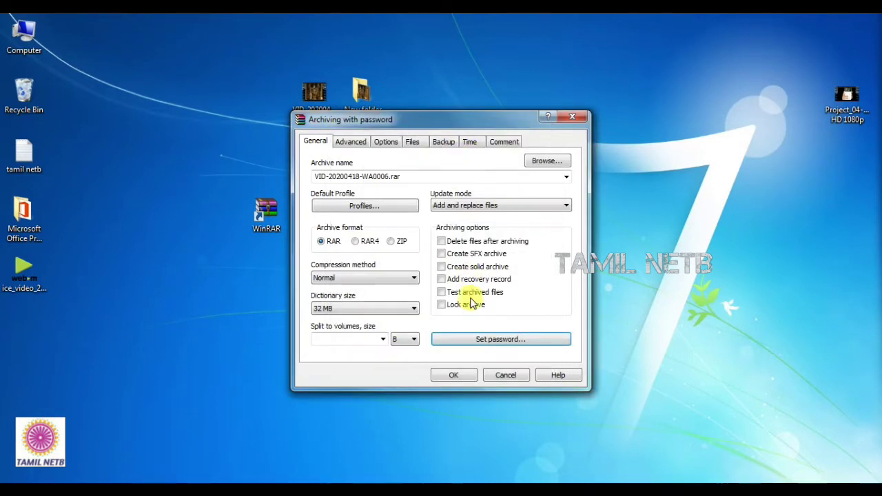
left_click(466, 376)
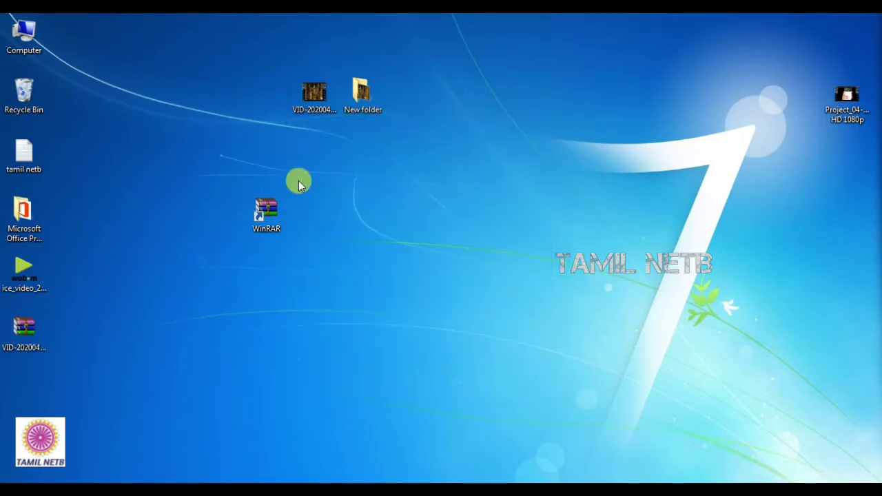
Step: Extract VID-20200418-WA0006.rar into its own VID-20200418-WA0006 folder, supplying the archive password
right_click(23, 345)
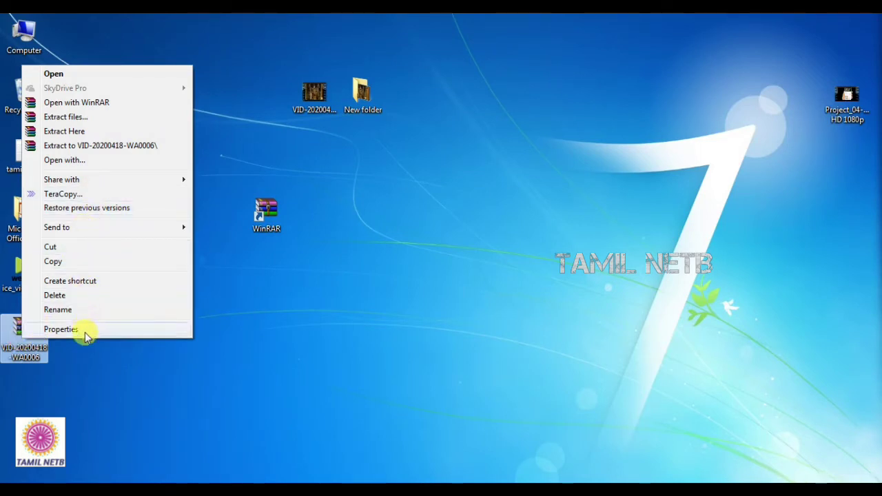
left_click(97, 149)
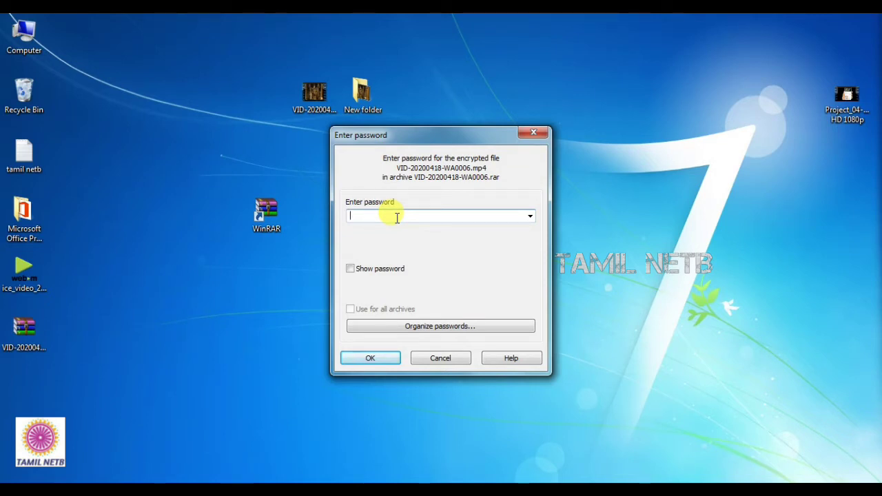
type("1")
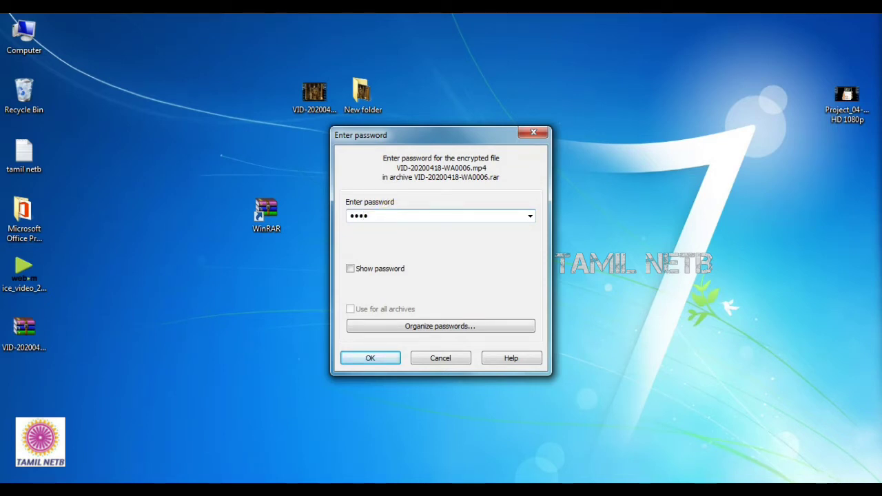
left_click(350, 269)
left_click(352, 268)
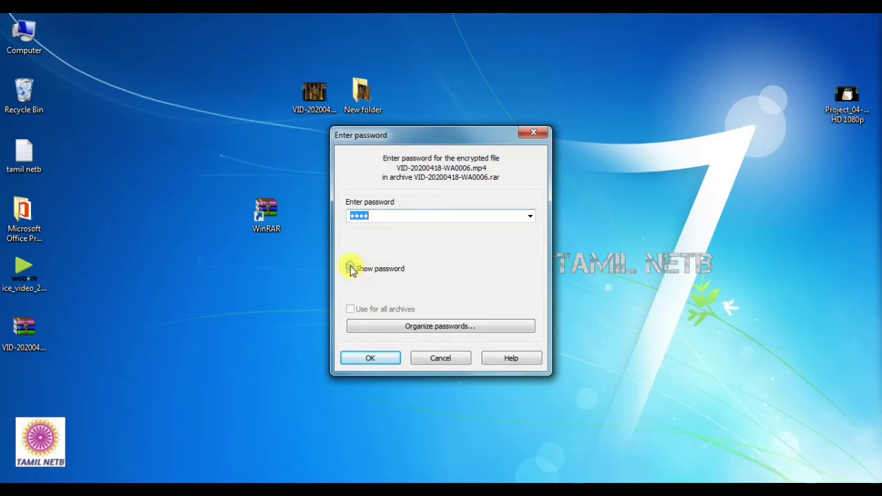
left_click(367, 358)
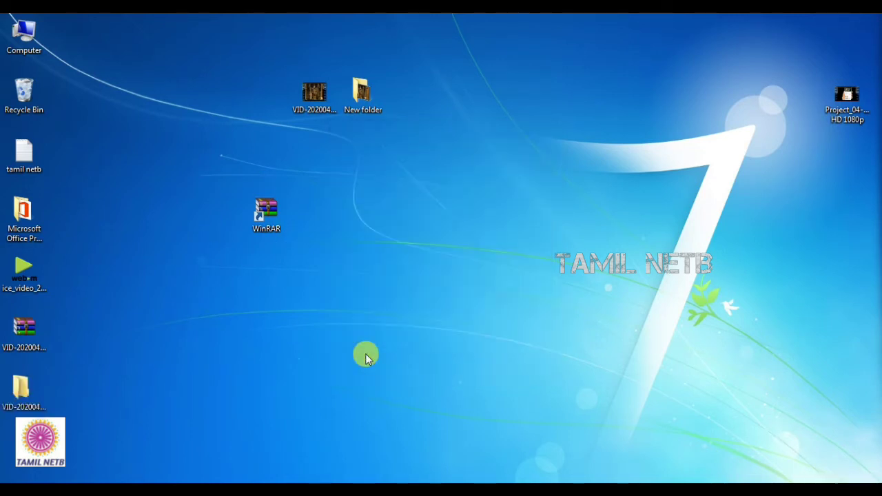
Step: Move the extracted VID folder beside the WinRAR shortcut and inspect its contents
left_click_drag(21, 387, 380, 187)
right_click(469, 142)
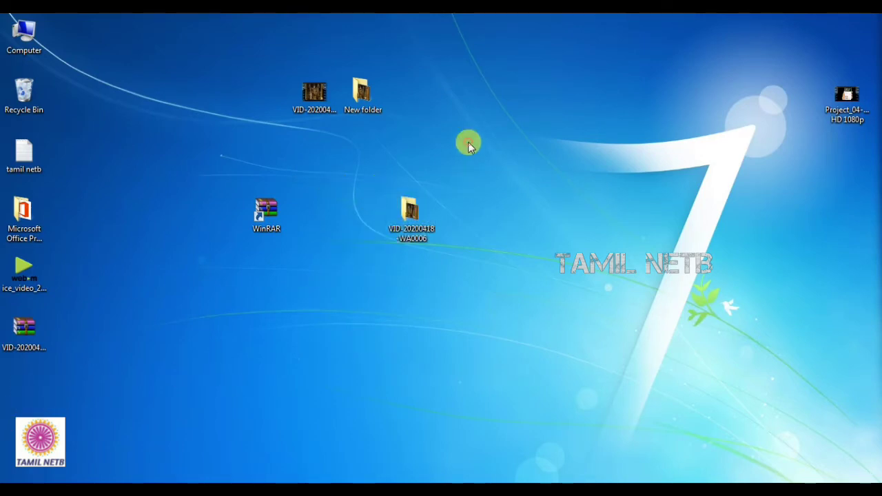
left_click(489, 180)
double_click(418, 228)
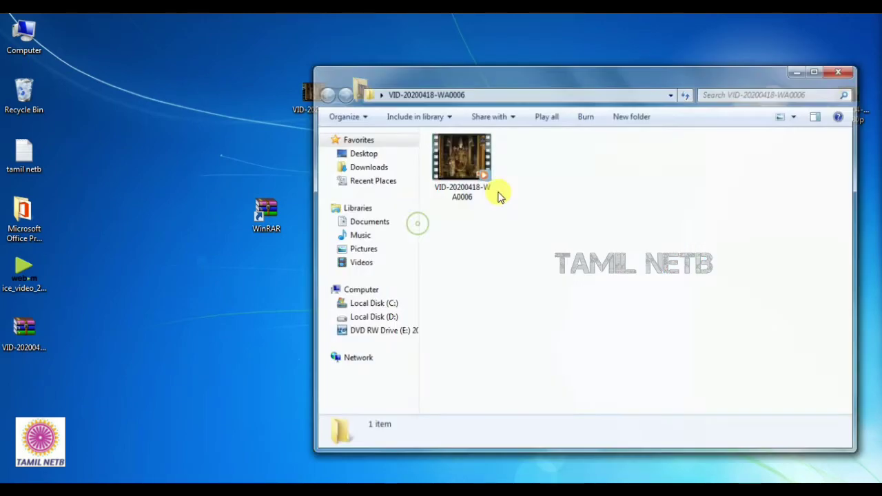
left_click(836, 73)
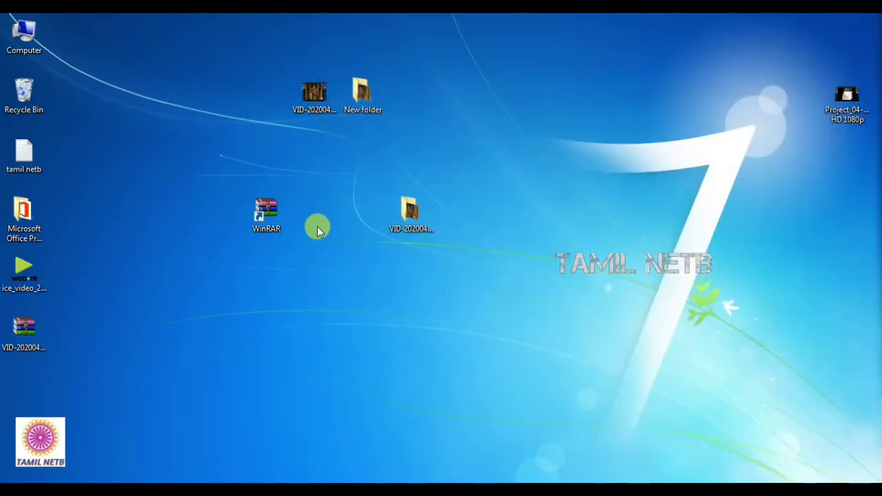
Step: Refresh the desktop and confirm New folder contains the video file
right_click(478, 143)
left_click(508, 174)
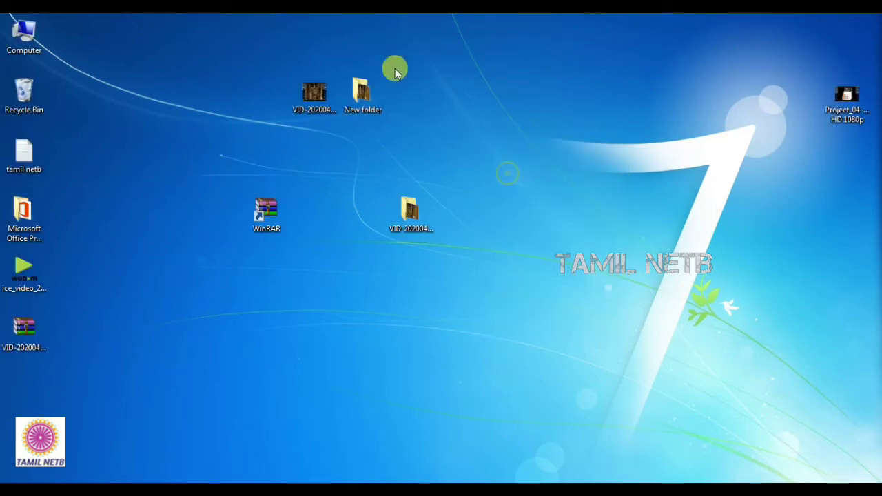
double_click(351, 100)
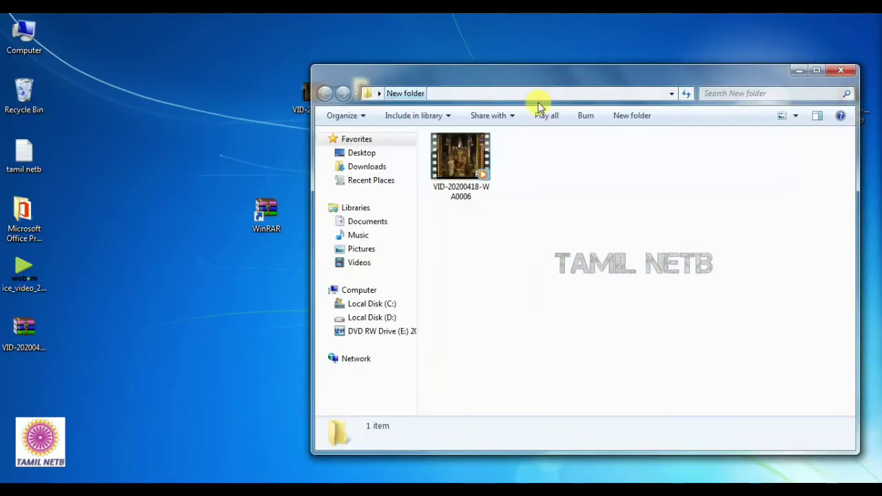
left_click(840, 71)
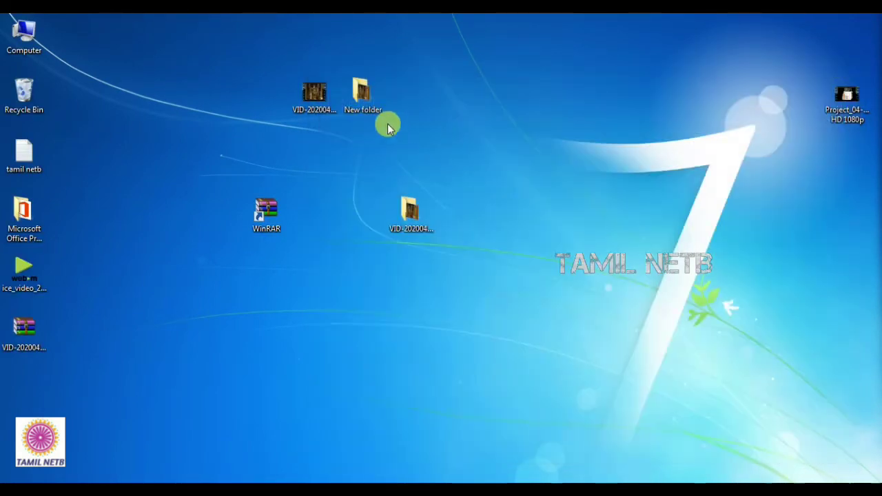
Step: Archive New folder as New folder.rar, protected by a password entered twice
right_click(362, 99)
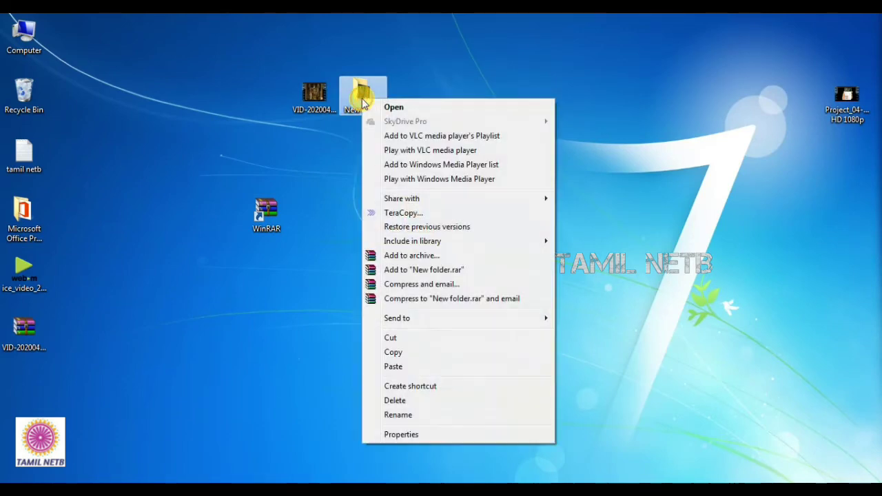
left_click(424, 256)
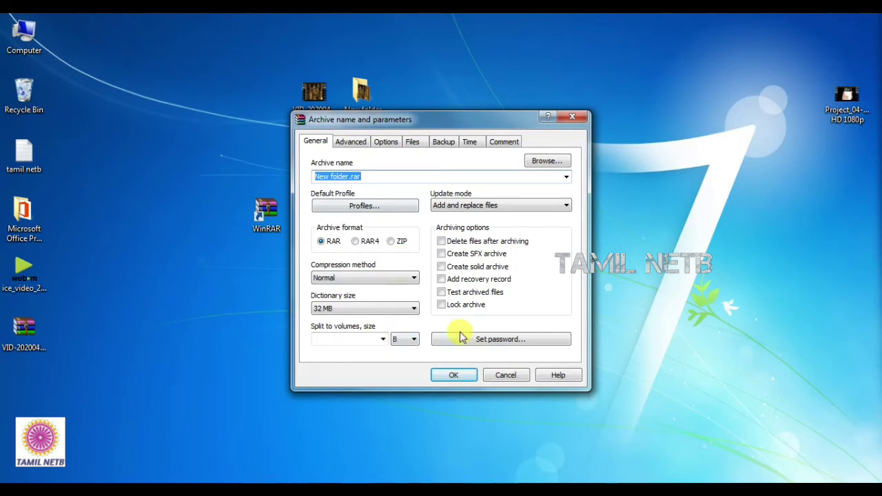
left_click(473, 339)
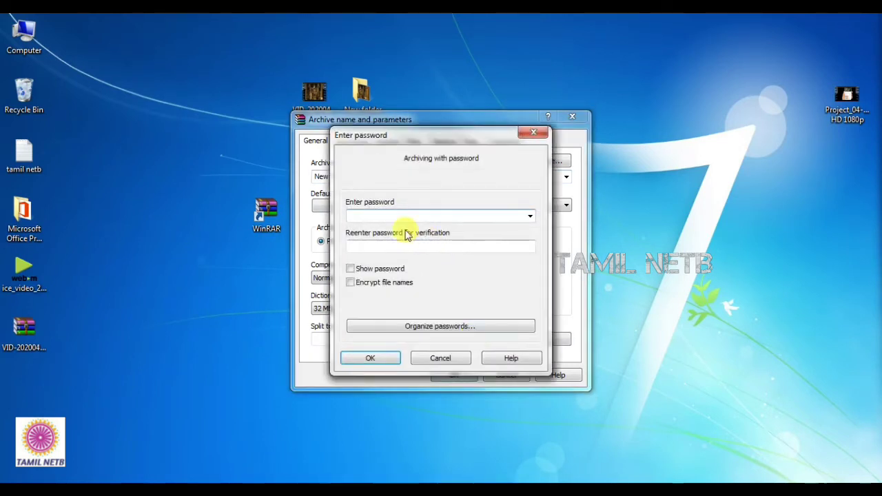
type("1")
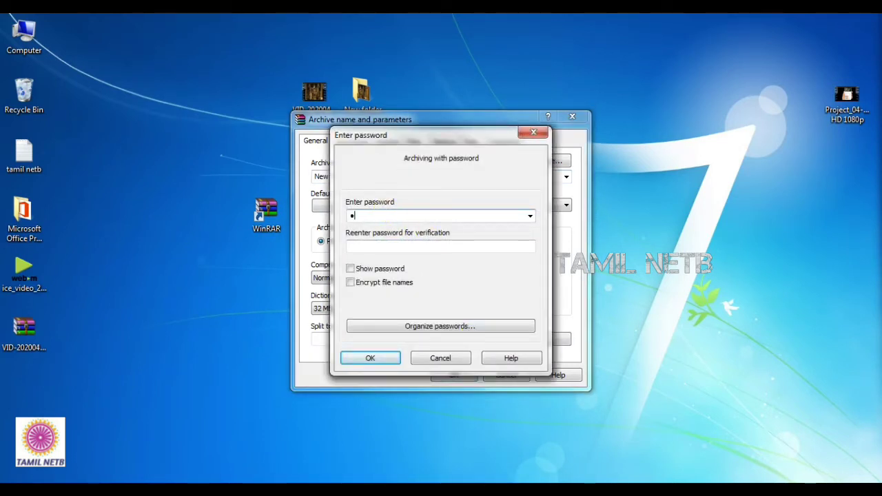
type("234")
left_click(389, 242)
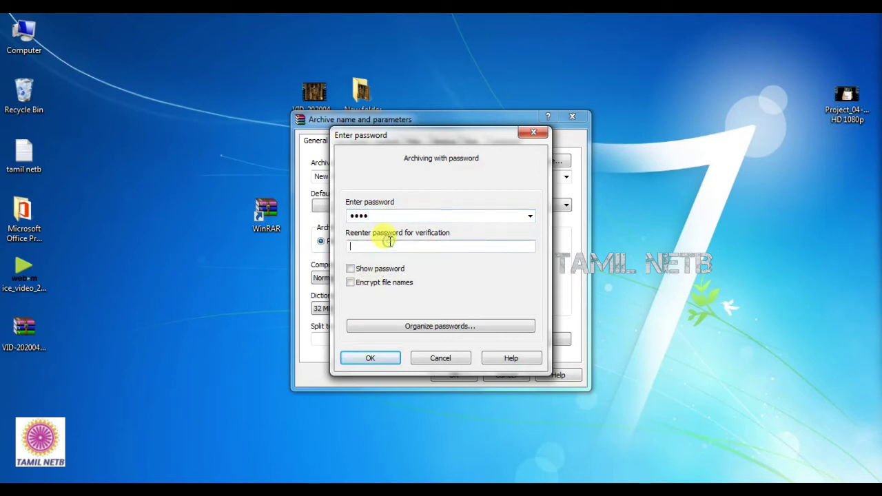
type("1234")
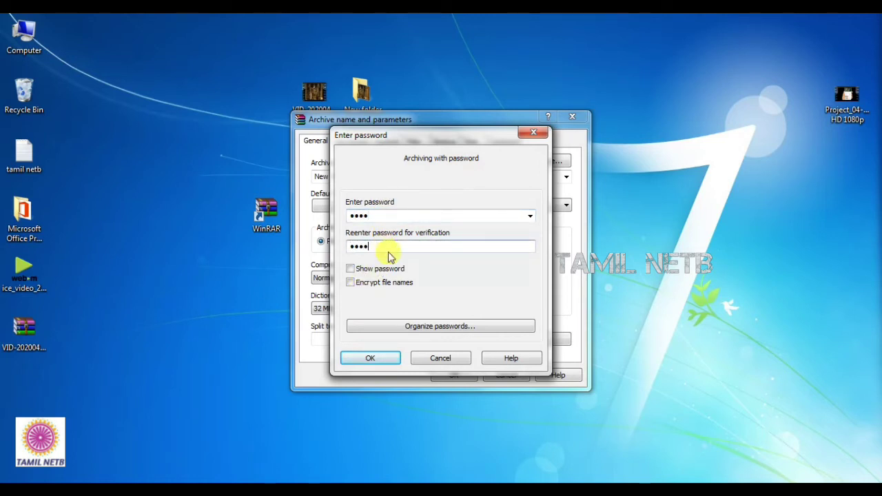
left_click(350, 269)
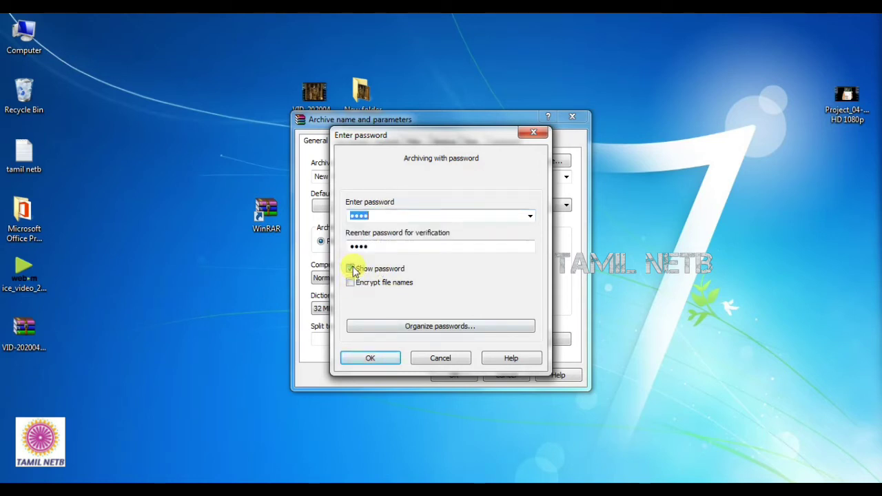
left_click(350, 269)
left_click(369, 360)
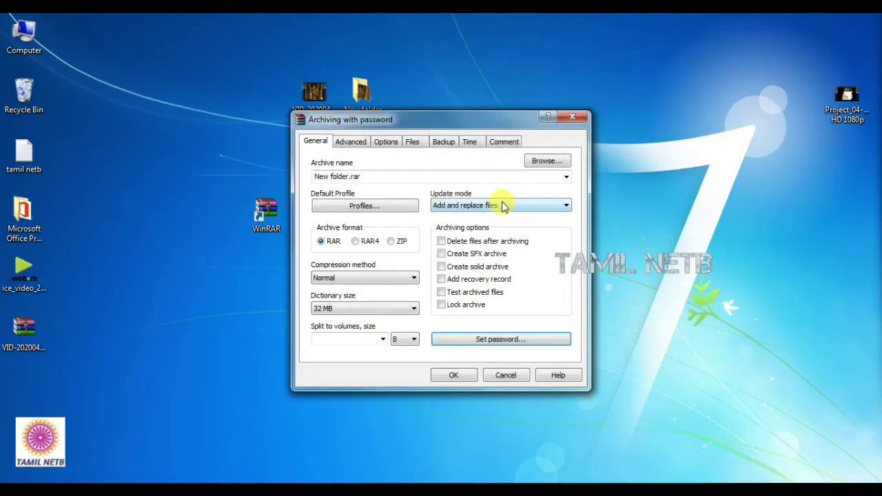
left_click(461, 378)
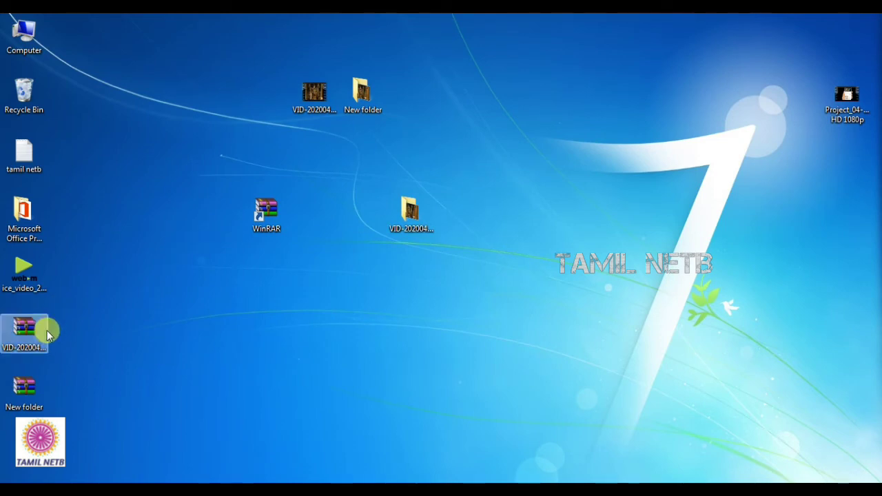
Step: Re-extract VID-20200418-WA0006.rar with its password, declining to overwrite the existing video
right_click(36, 327)
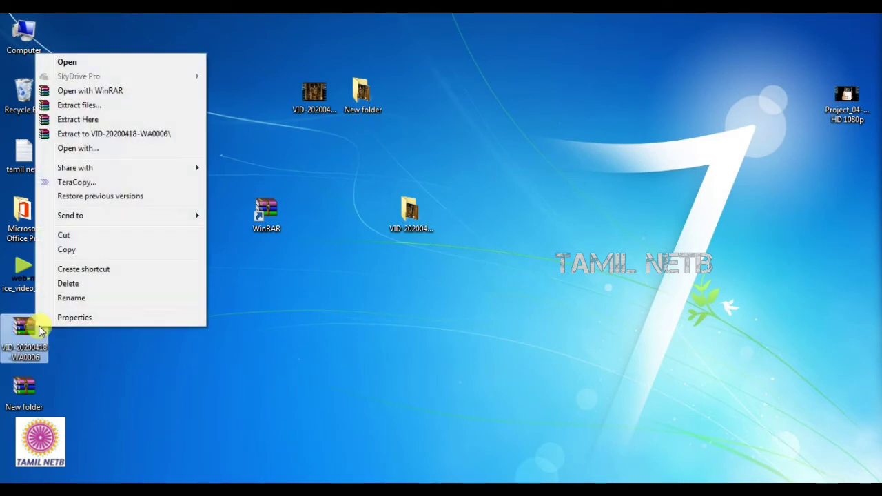
left_click(84, 134)
left_click(452, 212)
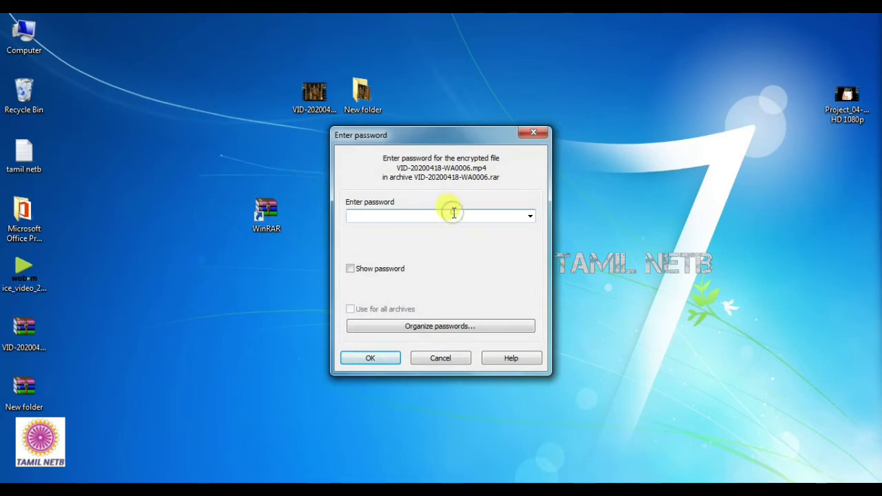
type("1")
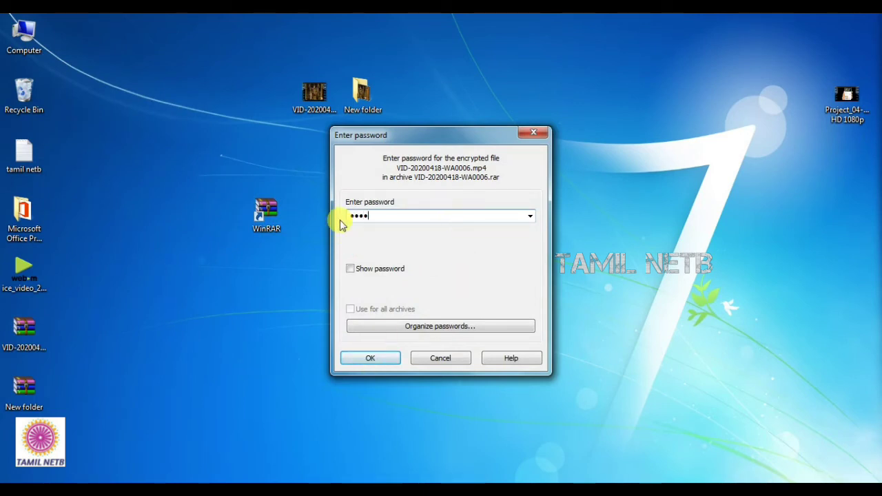
left_click(349, 269)
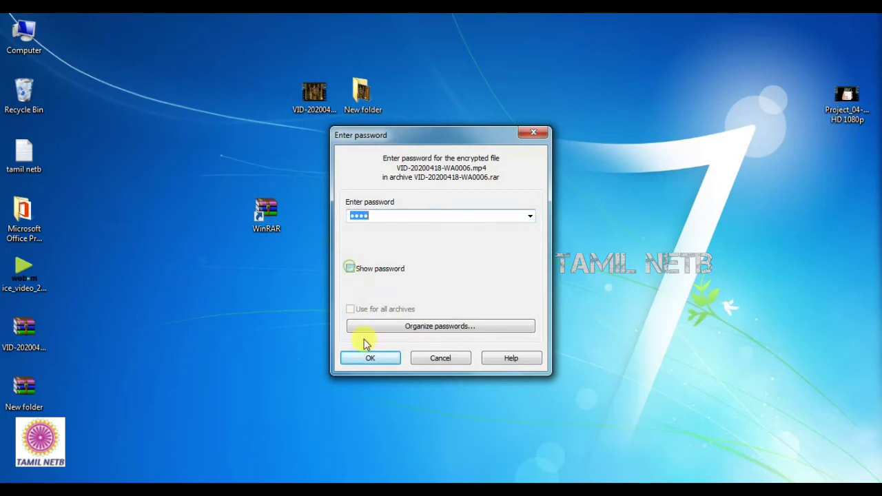
left_click(366, 357)
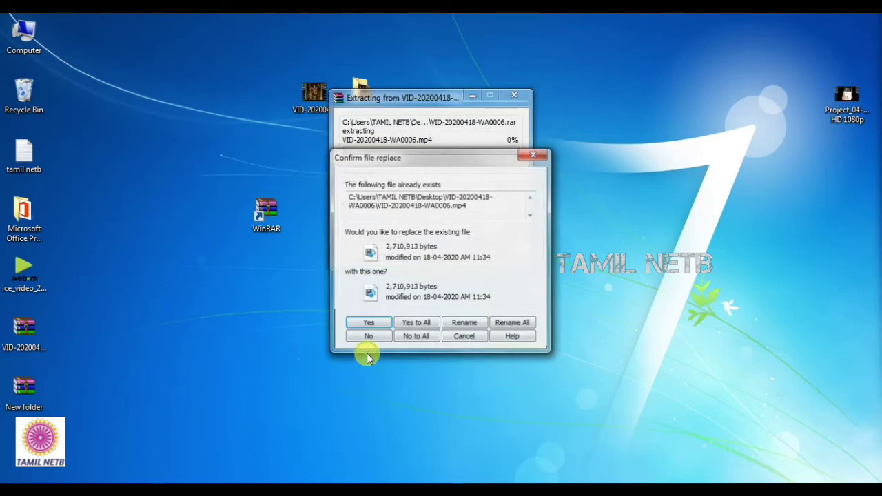
left_click(540, 154)
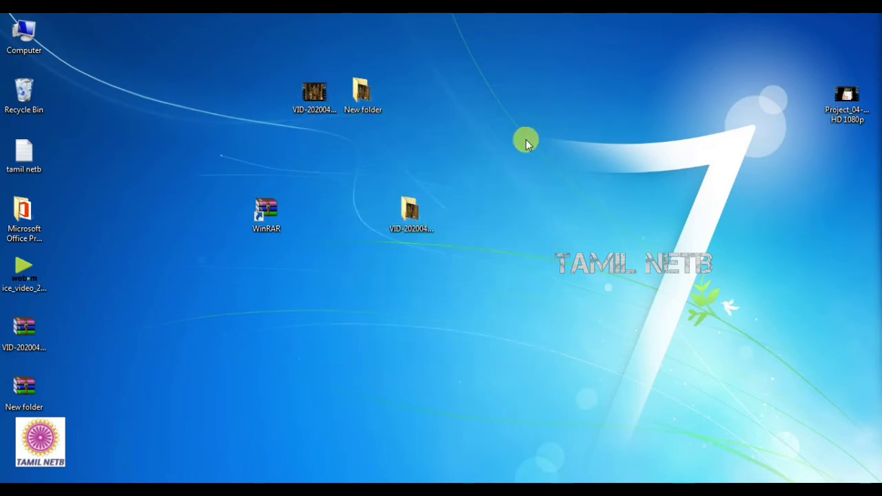